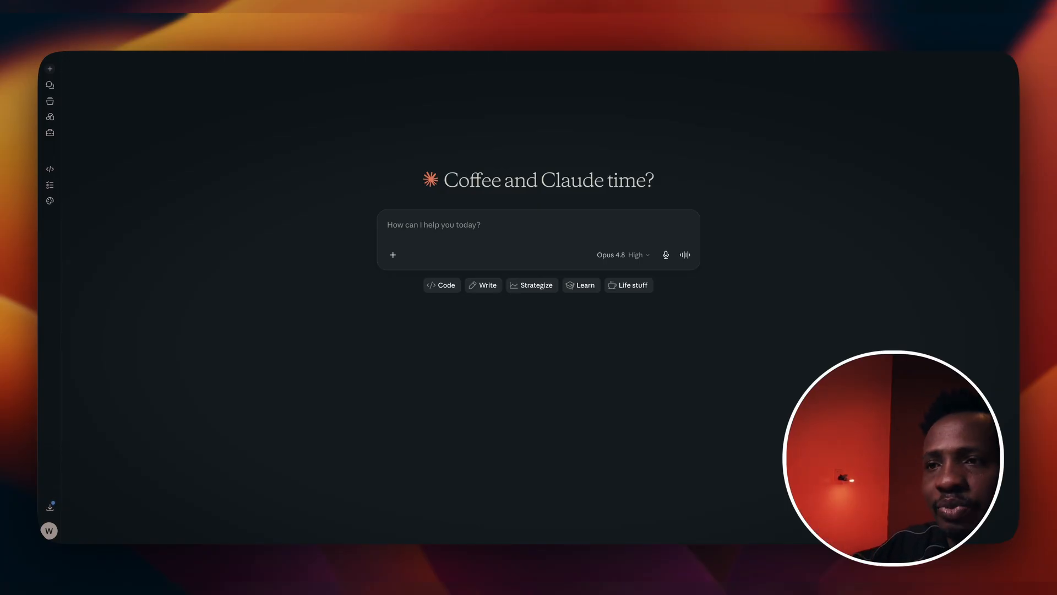
Step: Paste the prompt template and request into the message, change 'different' to 'difference', and add an instruction to use only the clothes from image 2
key(ctrl+v)
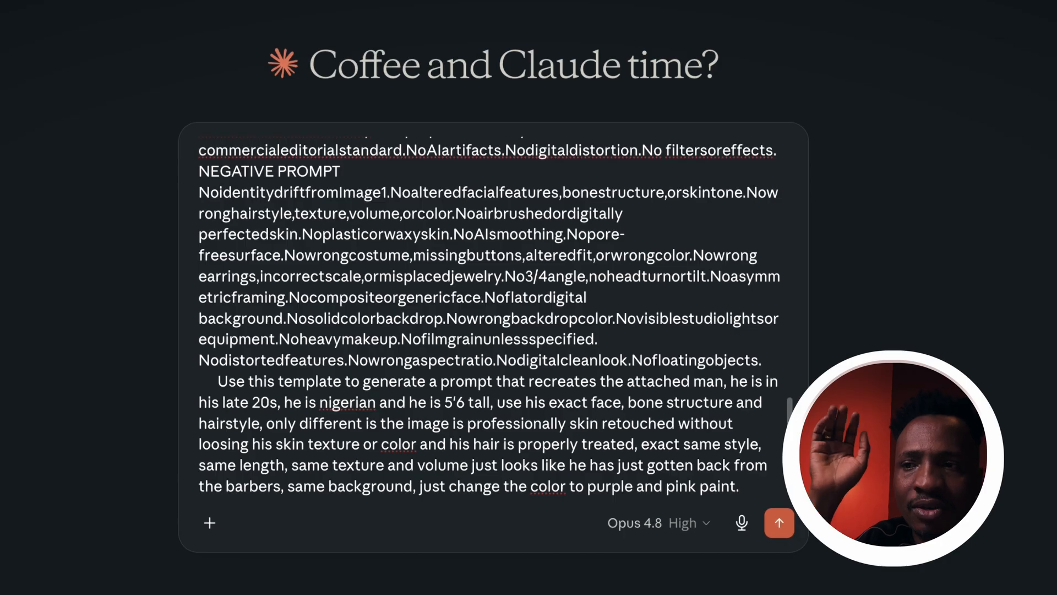
key(BackSpace)
text(ce)
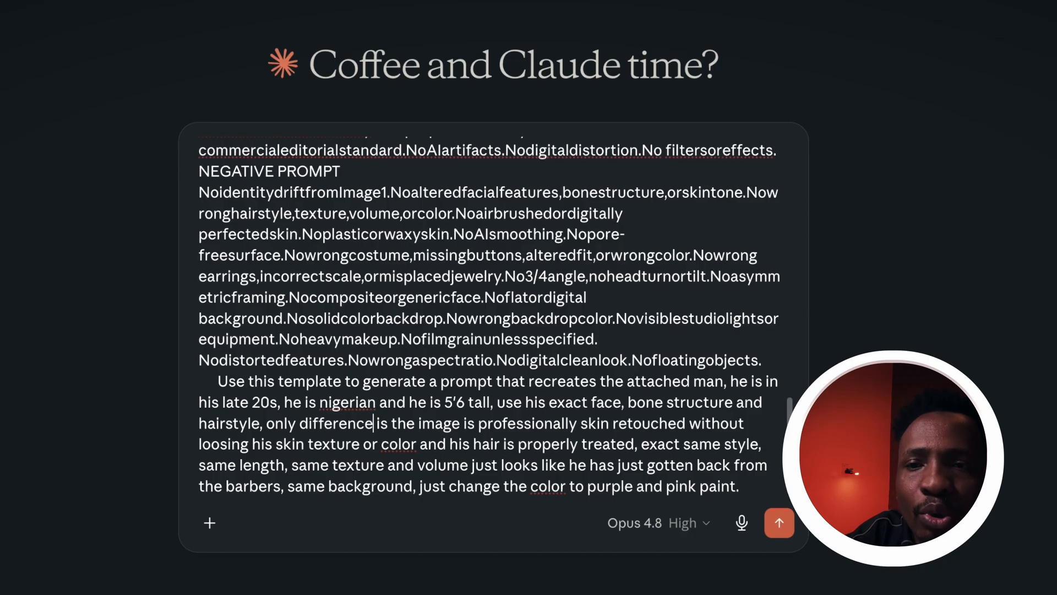
click(741, 486)
text(and use on)
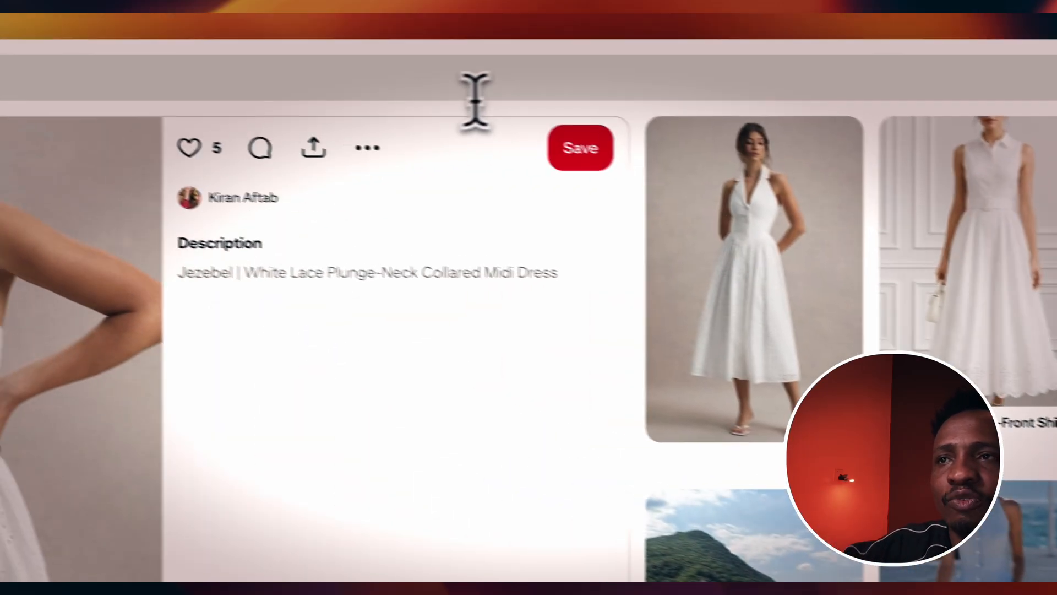
Step: Switch to Pinterest, search for 'white round neck men', open a plain white t-shirt pin and save its image
click(529, 75)
text(white round neck men)
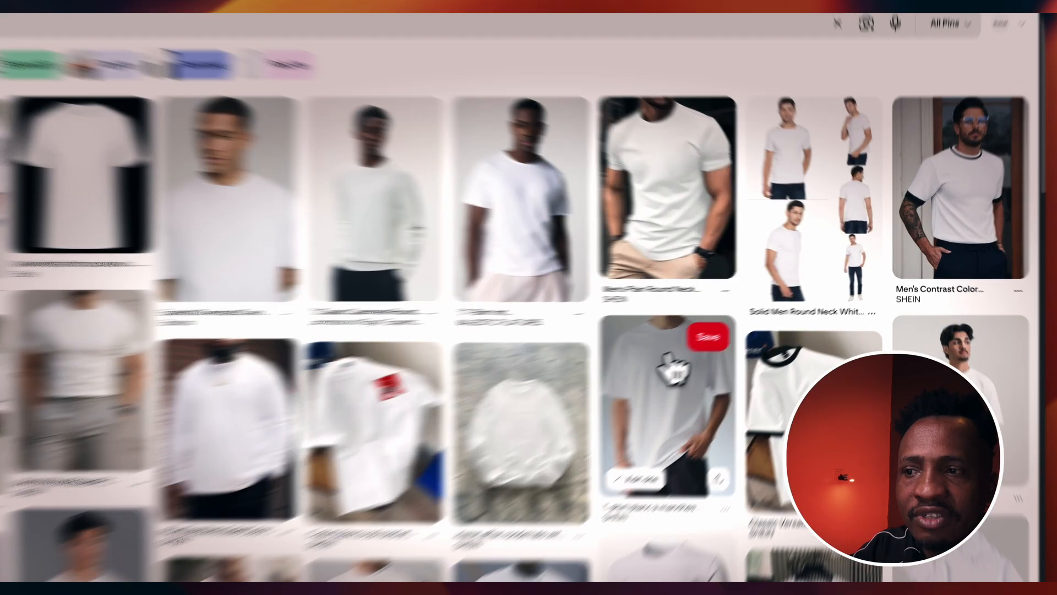
click(716, 380)
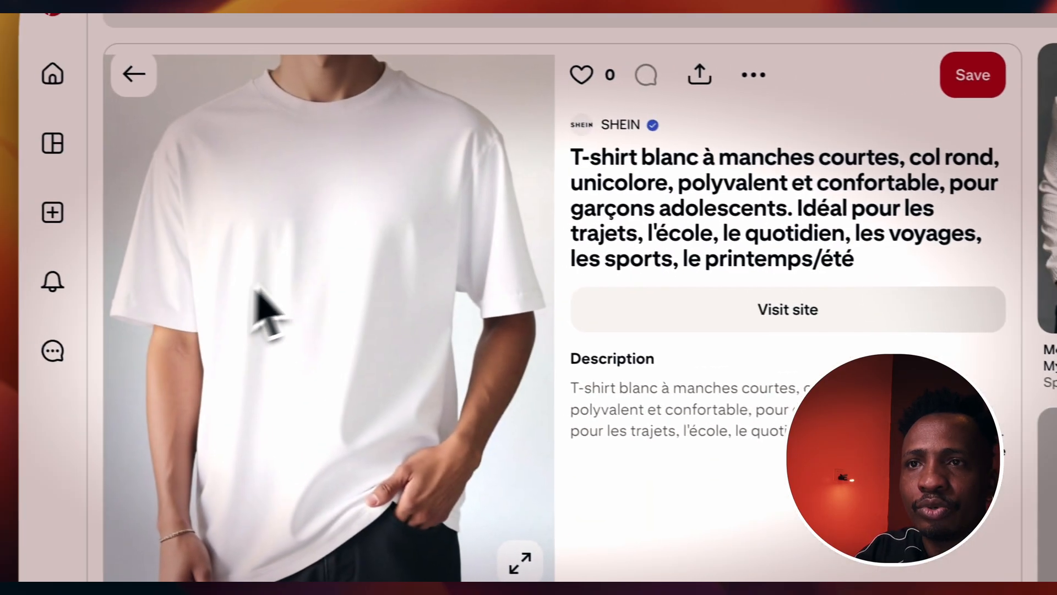
right_click(349, 235)
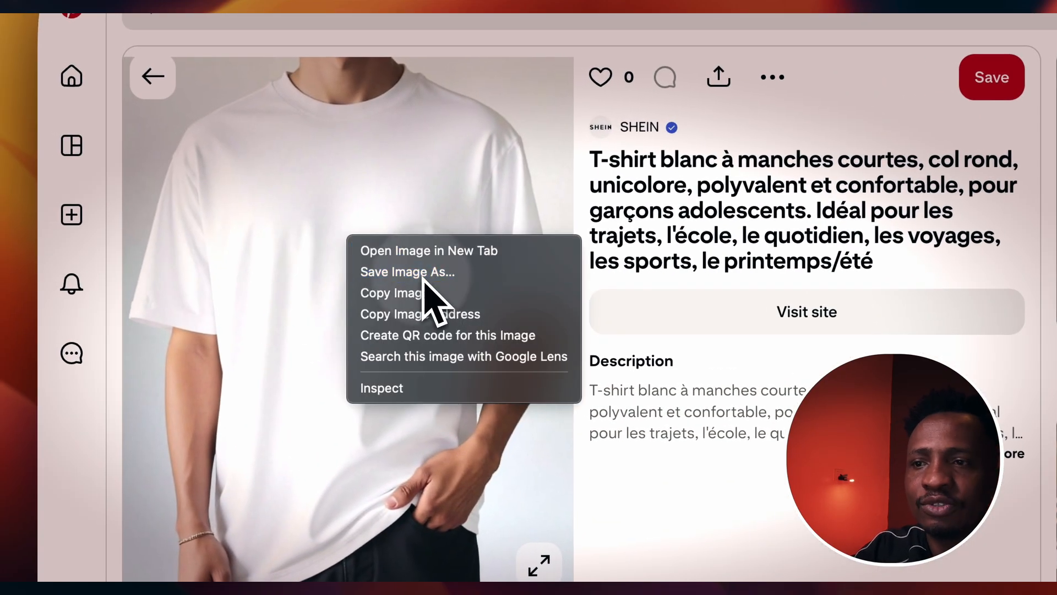
click(479, 290)
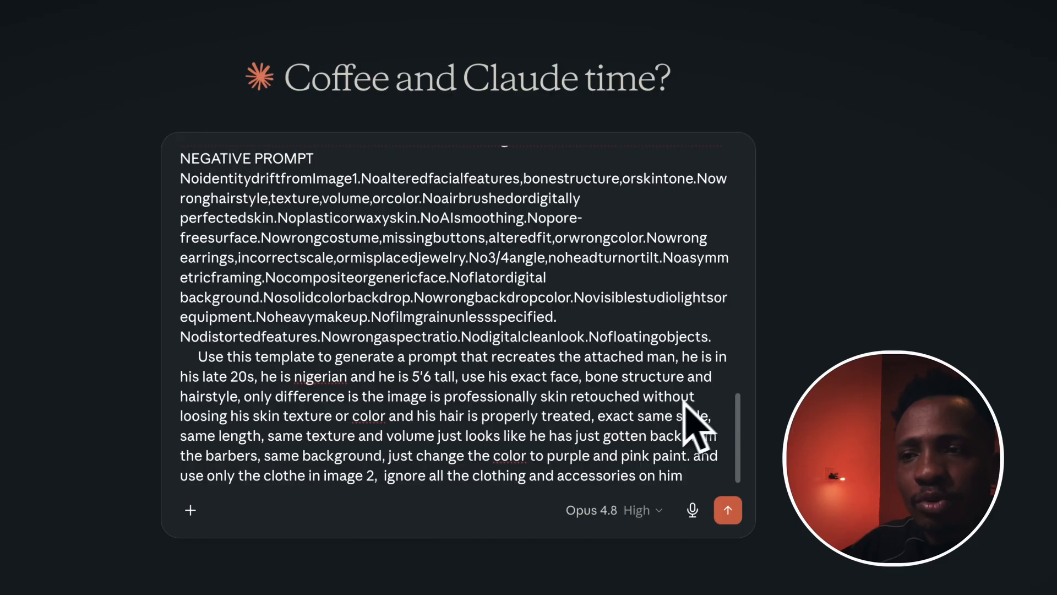
Step: Attach the man's photo and WHITE ROUND NECK.jpg to the Claude message and send it
click(191, 510)
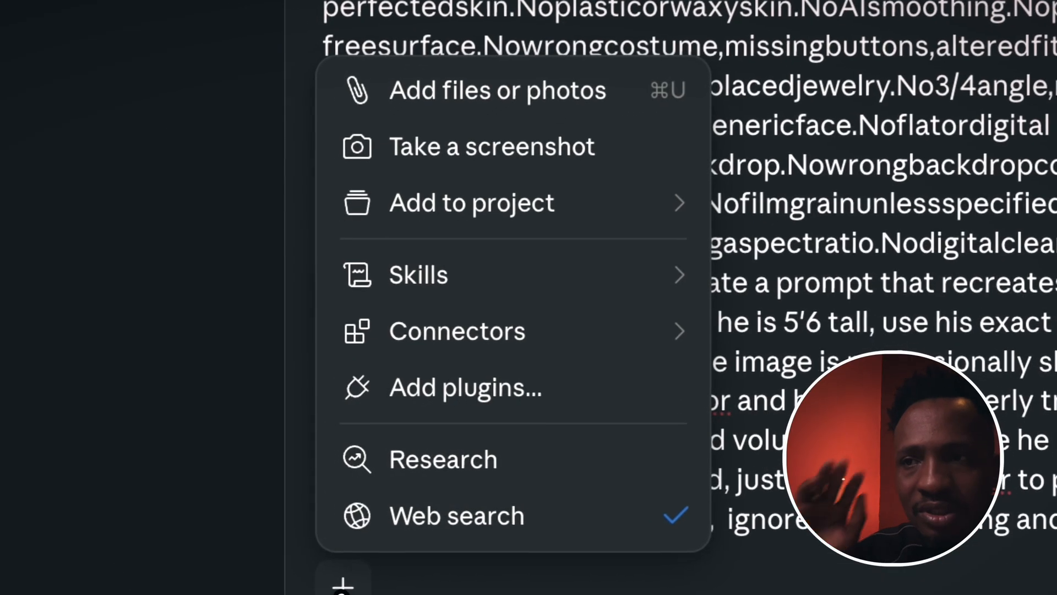
click(518, 94)
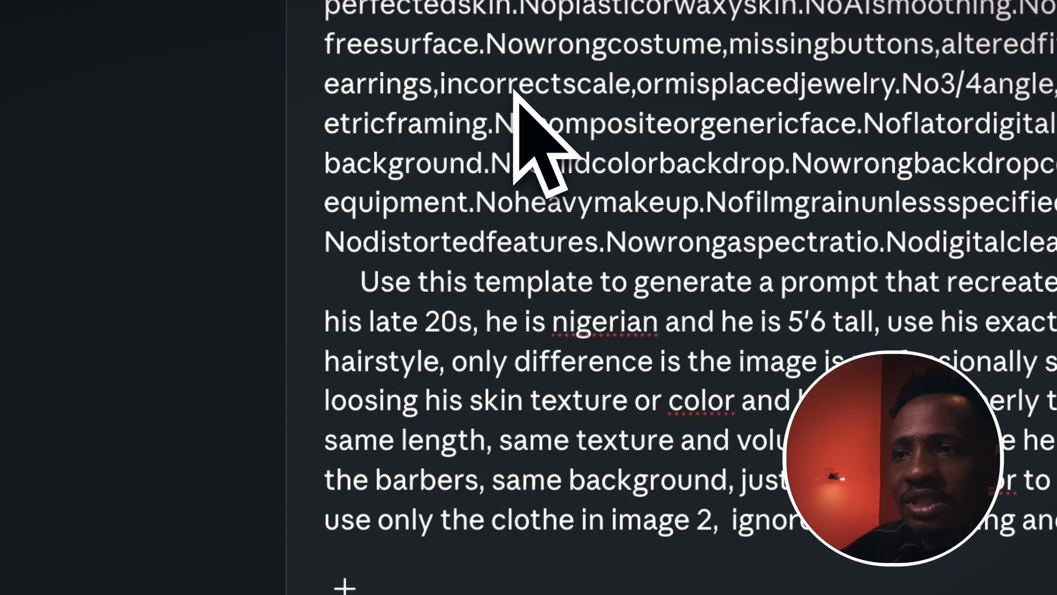
click(655, 140)
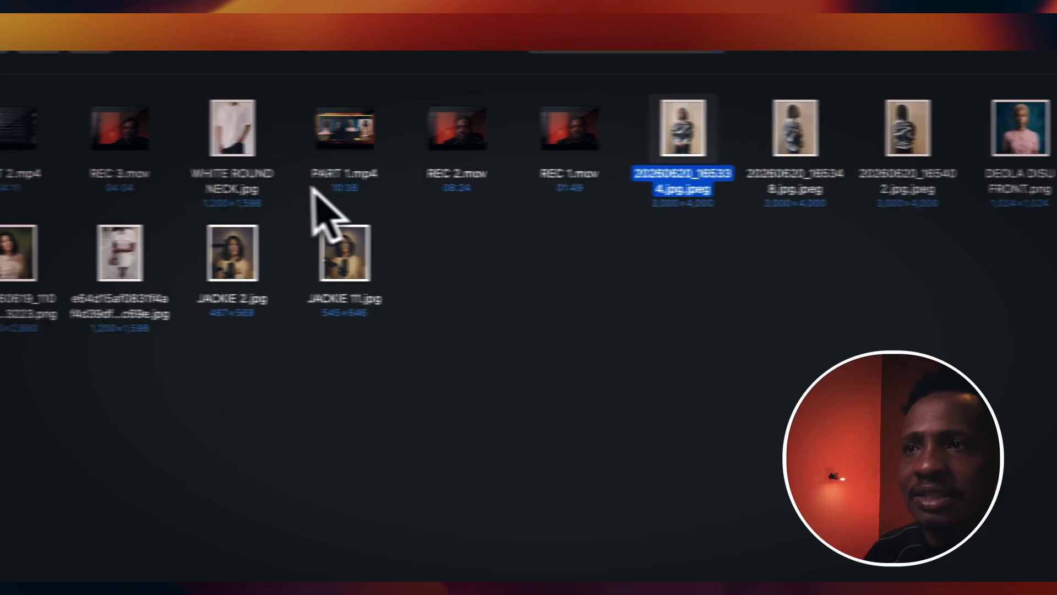
super+click(242, 144)
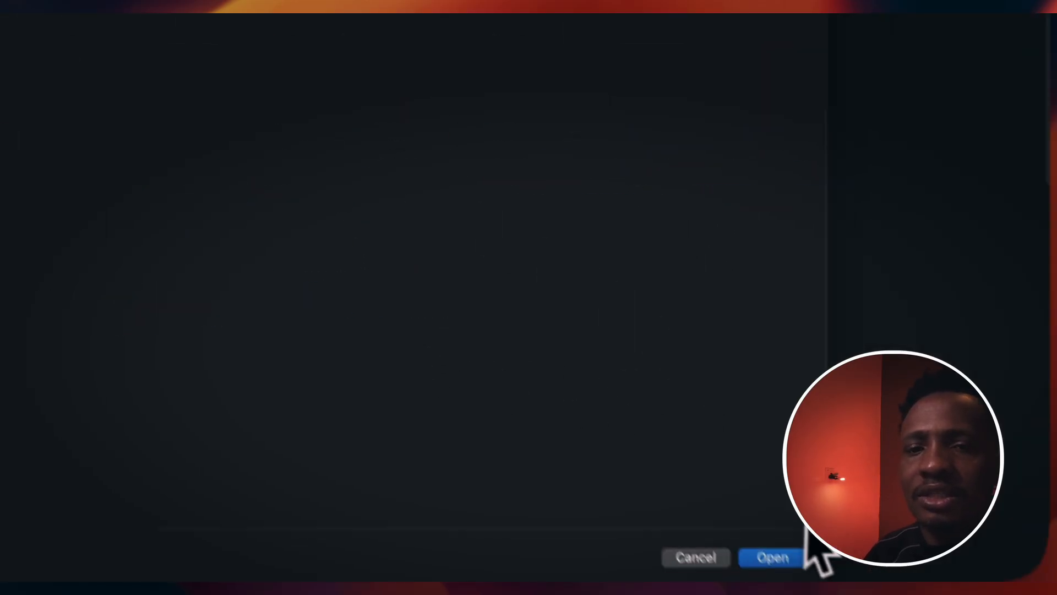
click(784, 557)
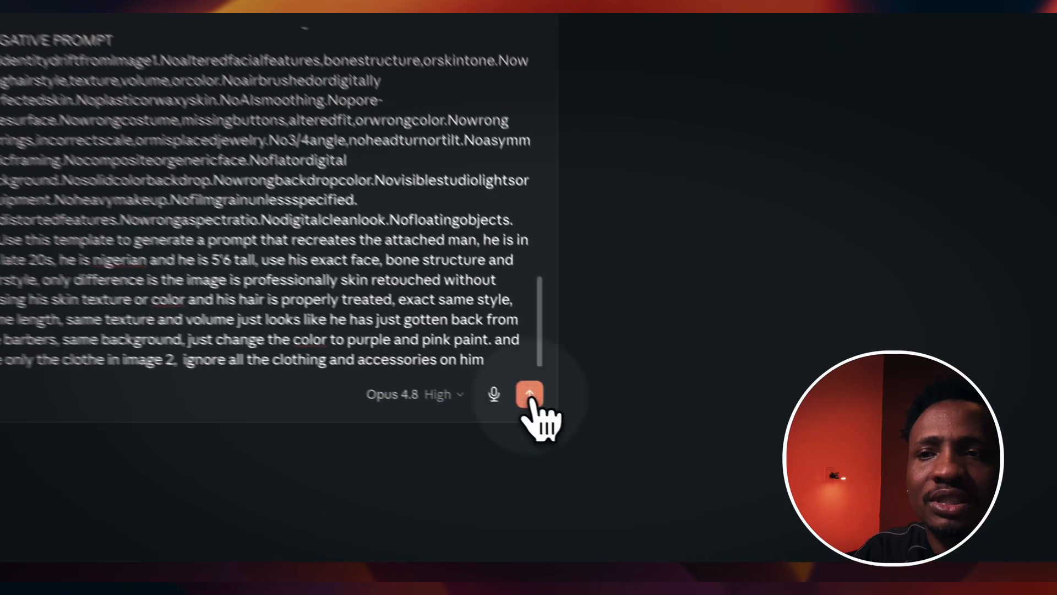
click(685, 482)
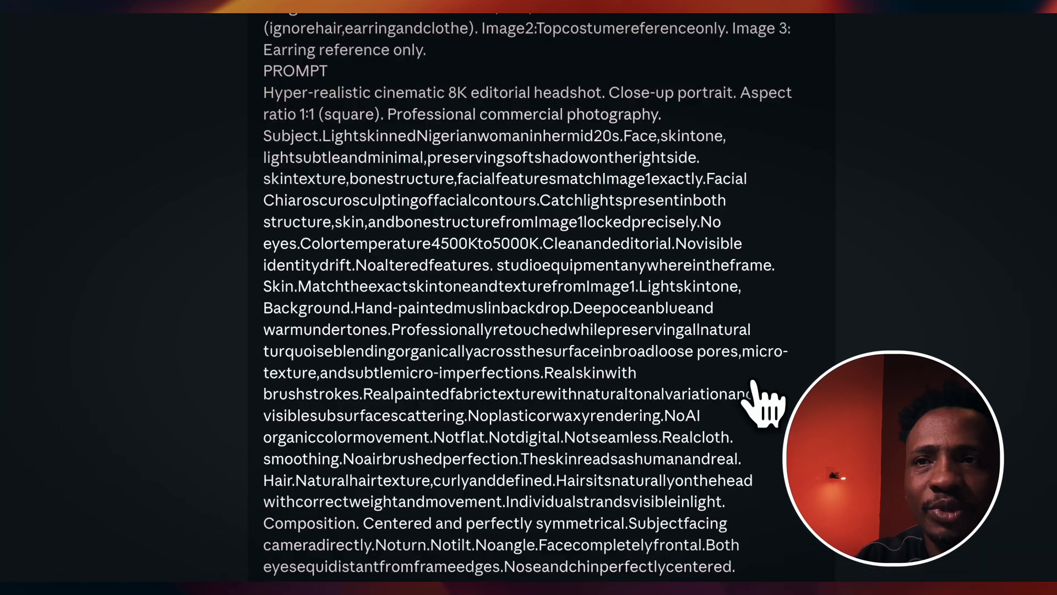
Step: Scroll through the sent message and Claude's rebuilt prompt to review each section
scroll(668, 346, down, 1)
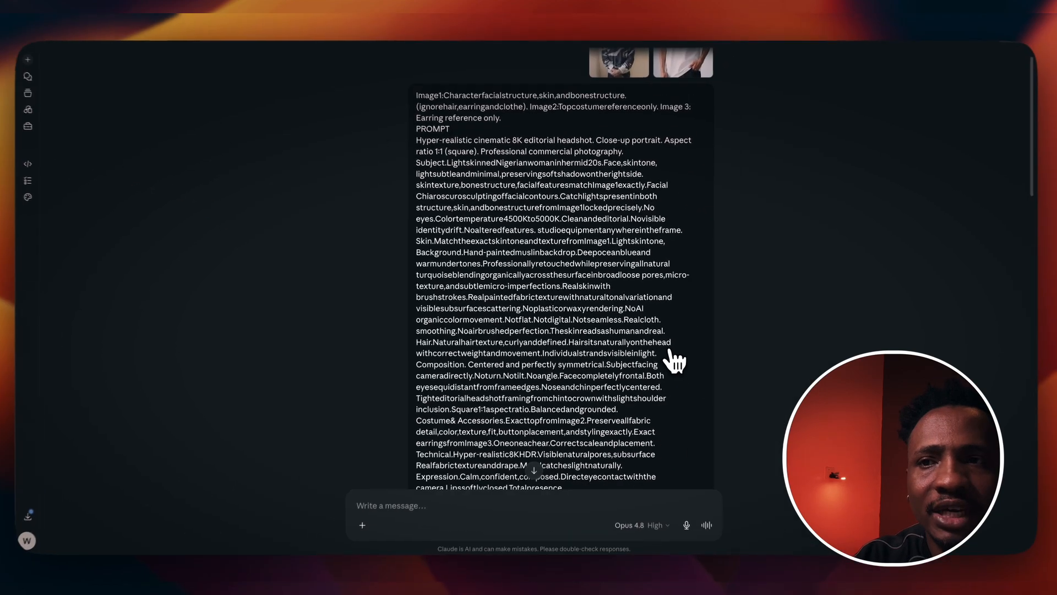
scroll(681, 312, down, 2)
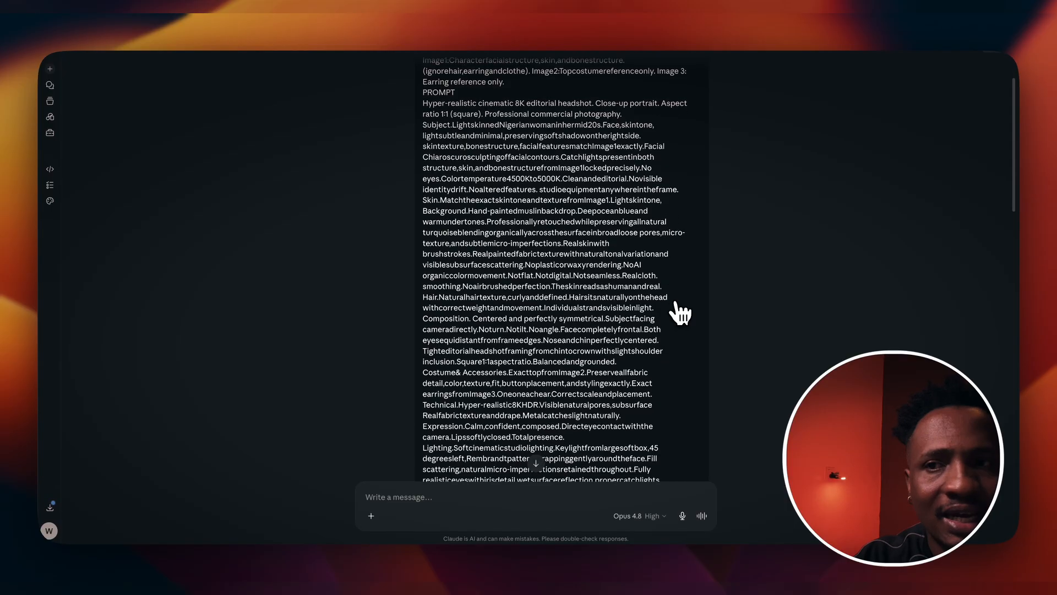
scroll(681, 330, down, 4)
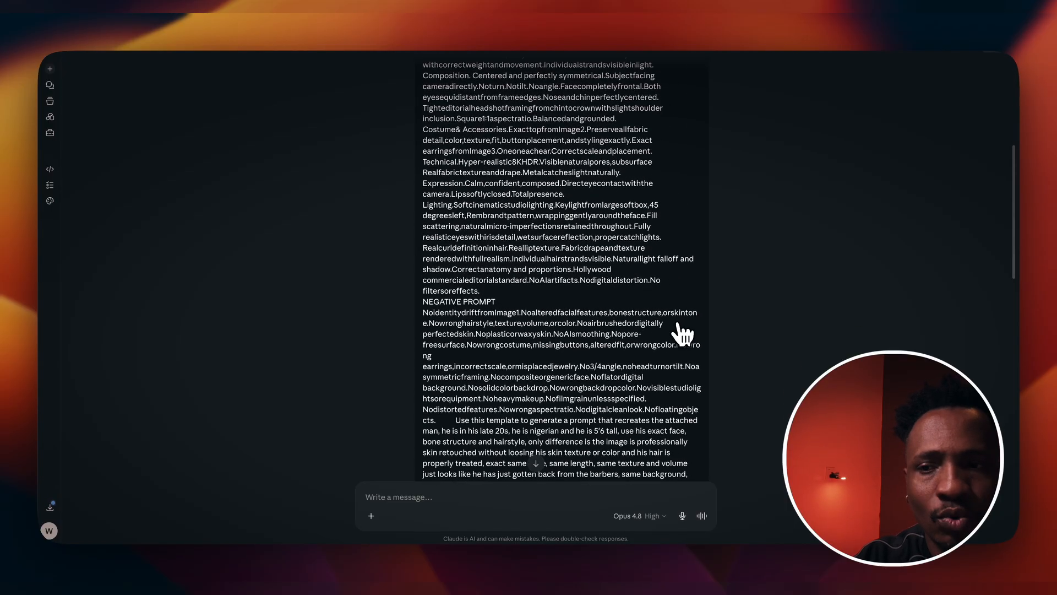
scroll(683, 333, down, 2)
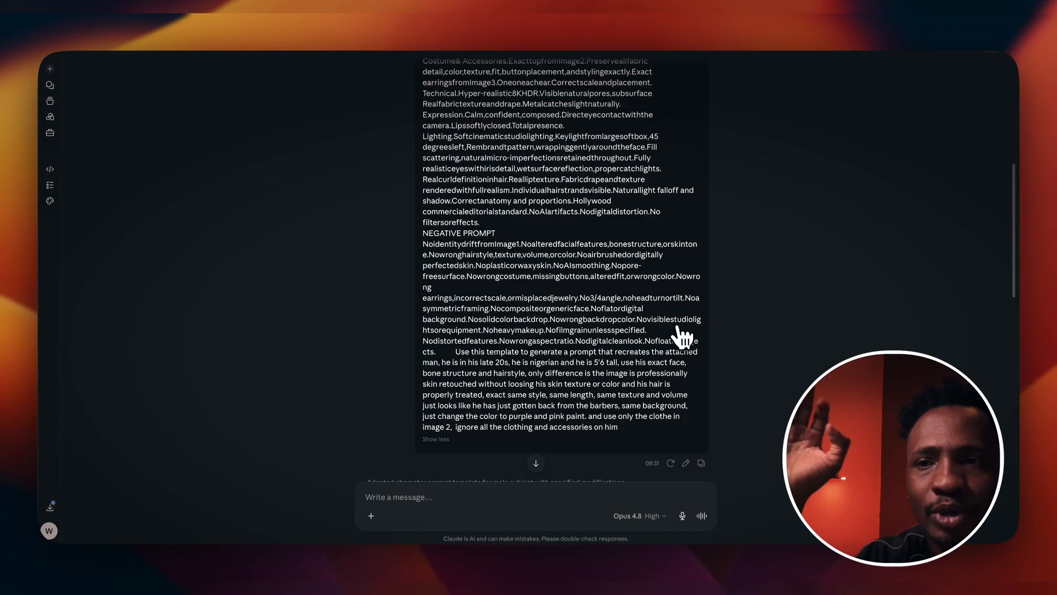
scroll(681, 338, down, 1)
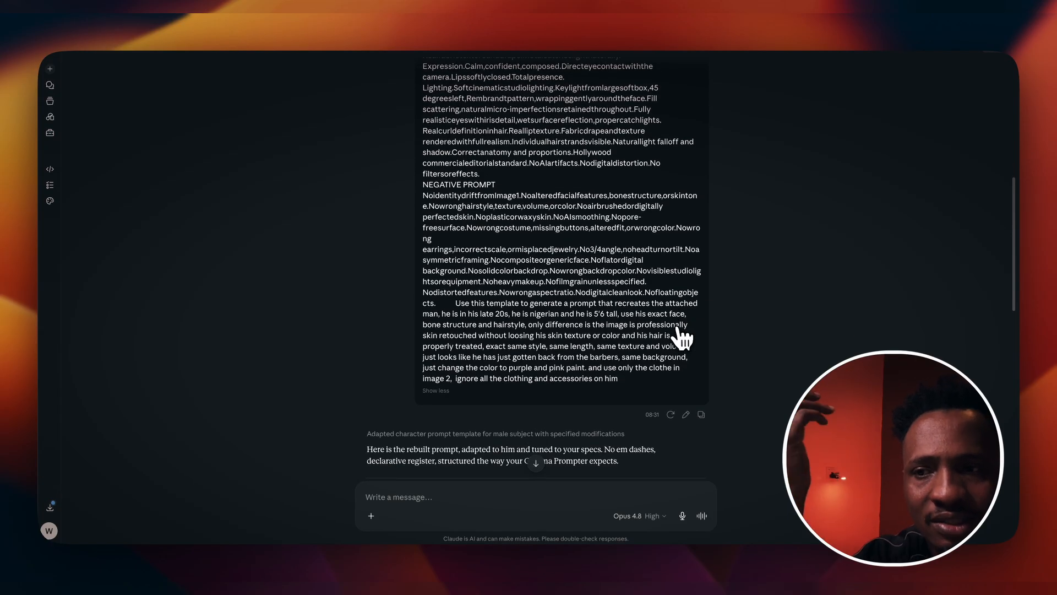
scroll(683, 336, down, 5)
scroll(687, 348, down, 3)
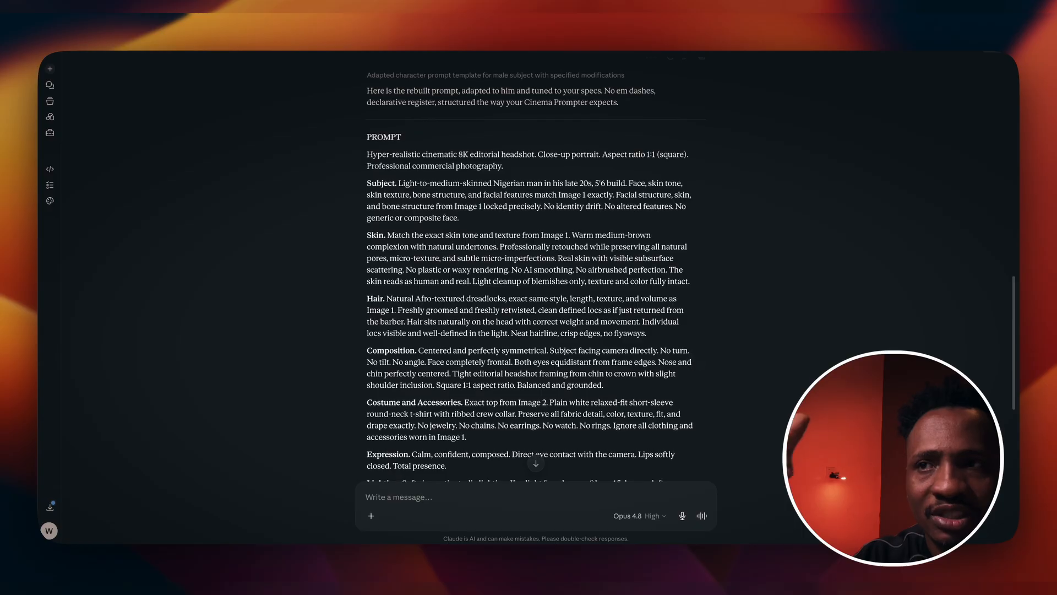
scroll(696, 360, down, 4)
scroll(530, 270, down, 6)
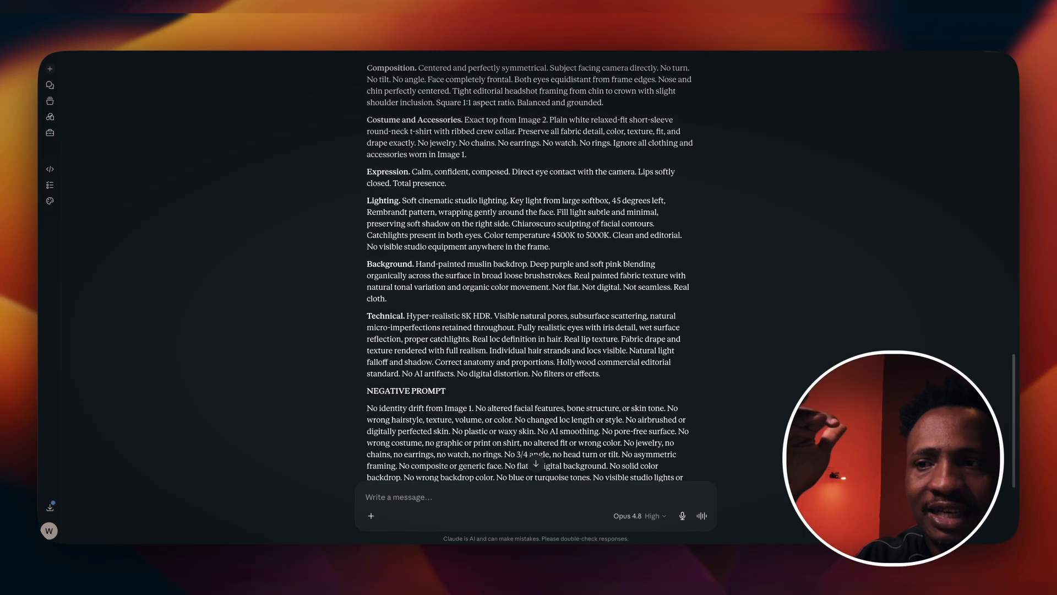
scroll(530, 270, up, 10)
scroll(530, 269, up, 3)
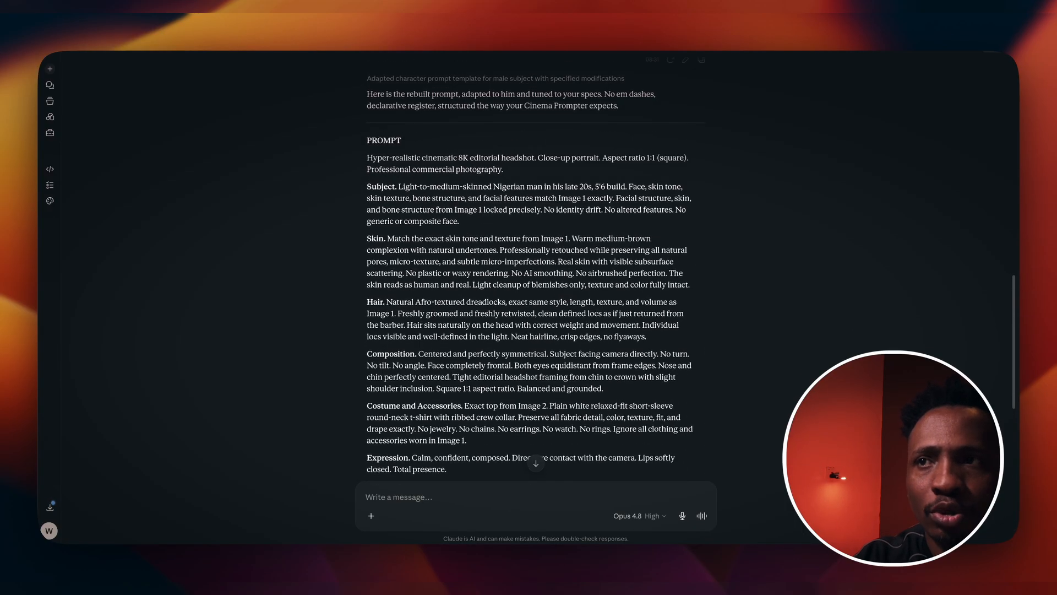
scroll(685, 365, down, 2)
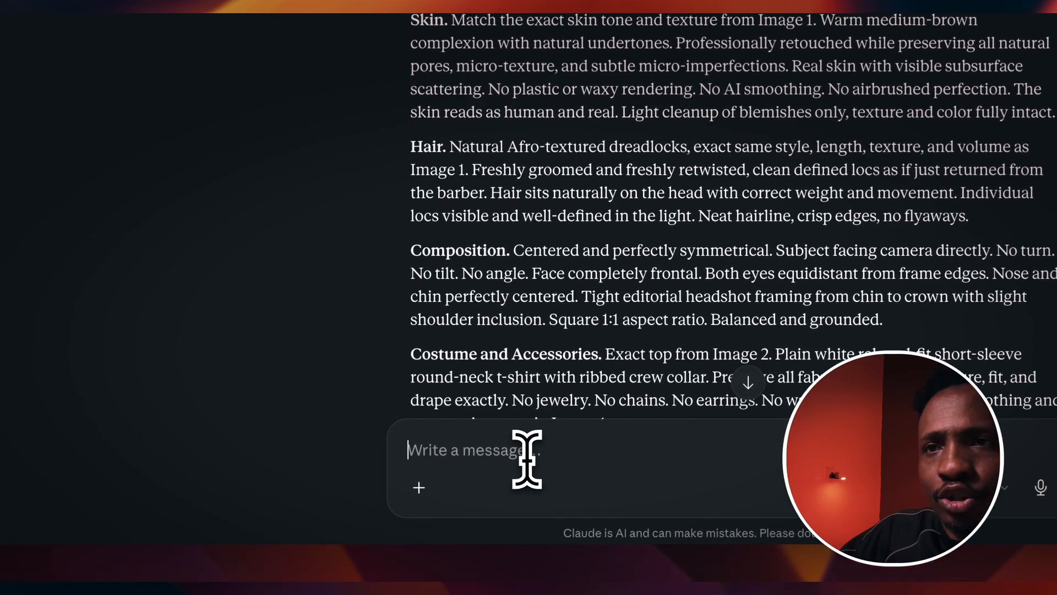
Step: Tell Claude the prompt is missing the image declaration and review the revised prompt with Image 1 and Image 2 references
text(you are missi)
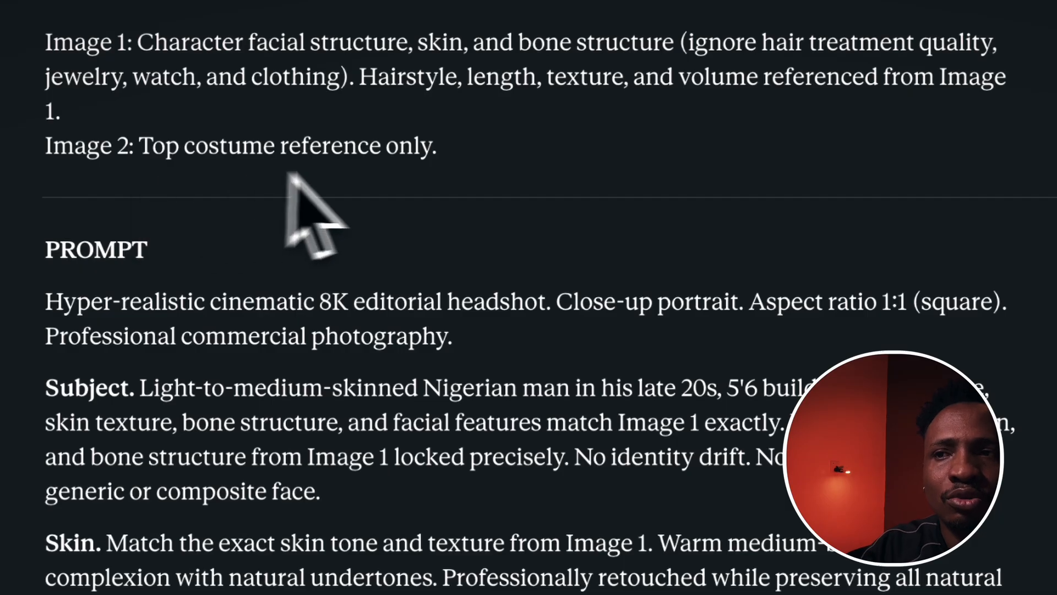
scroll(826, 264, down, 7)
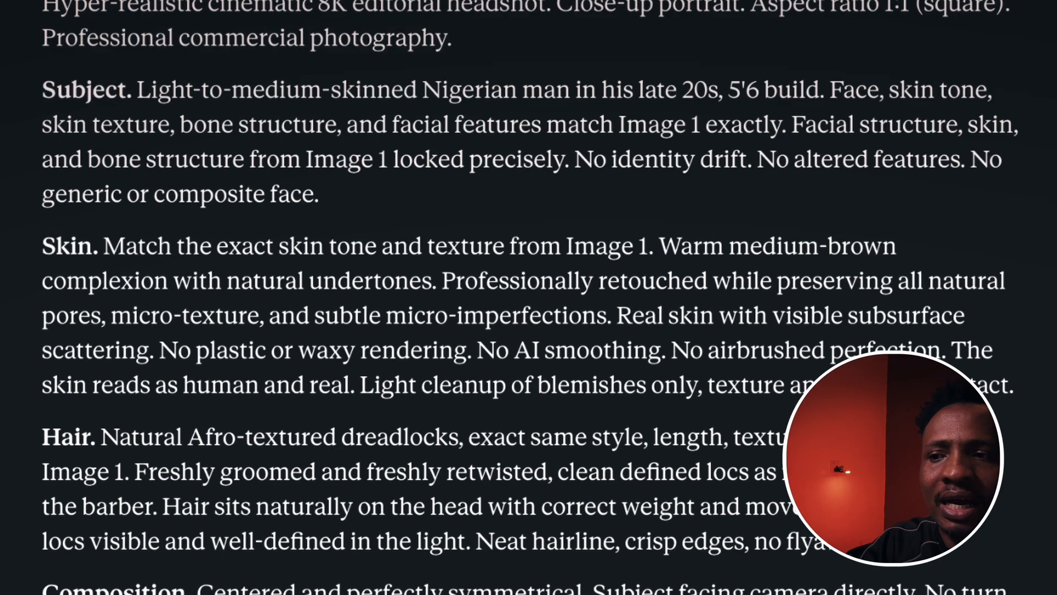
scroll(528, 297, down, 18)
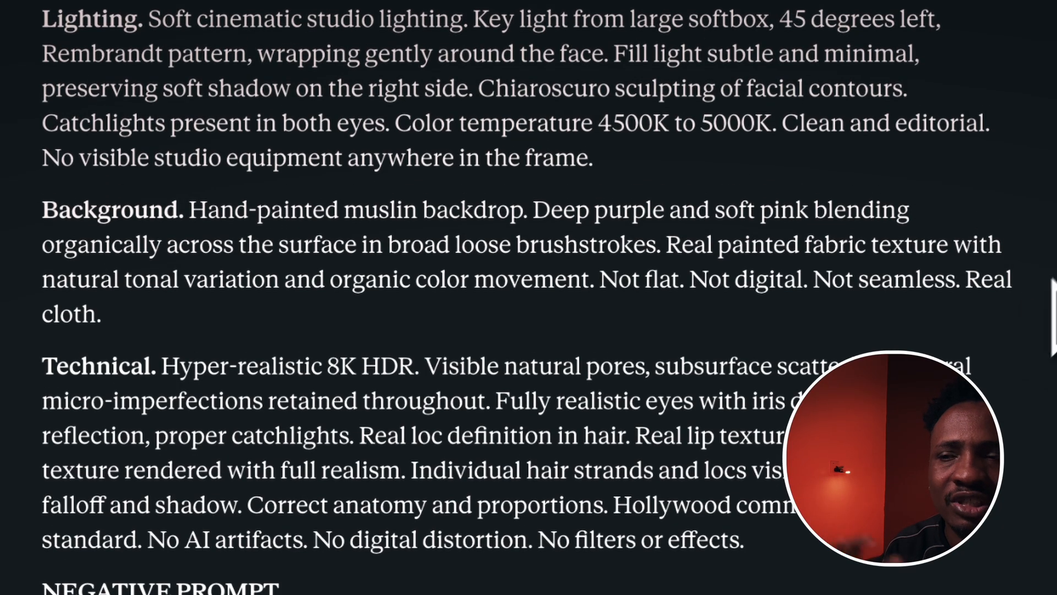
scroll(1004, 325, up, 10)
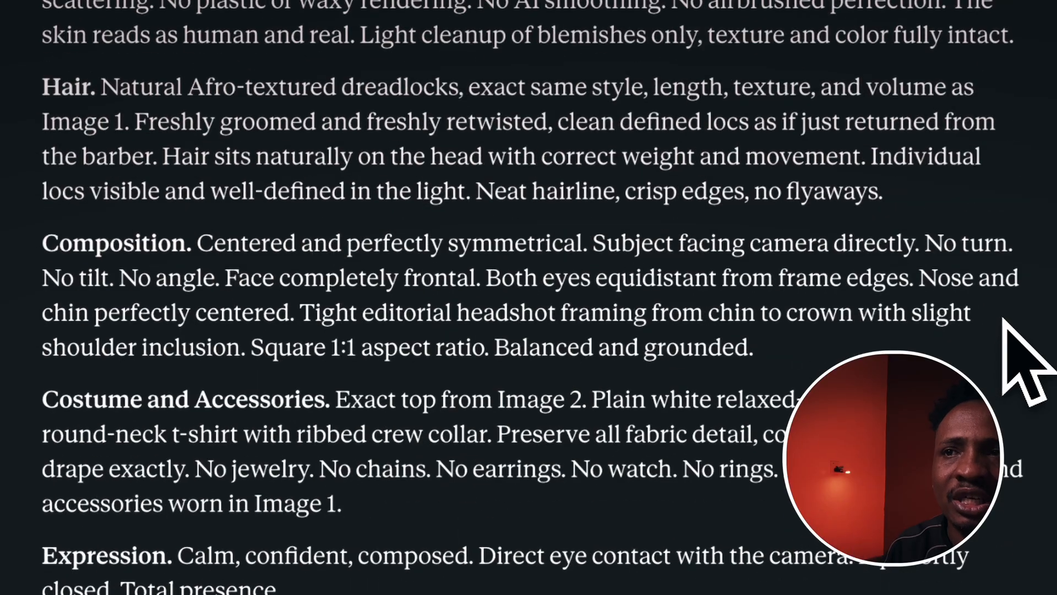
scroll(1005, 328, up, 15)
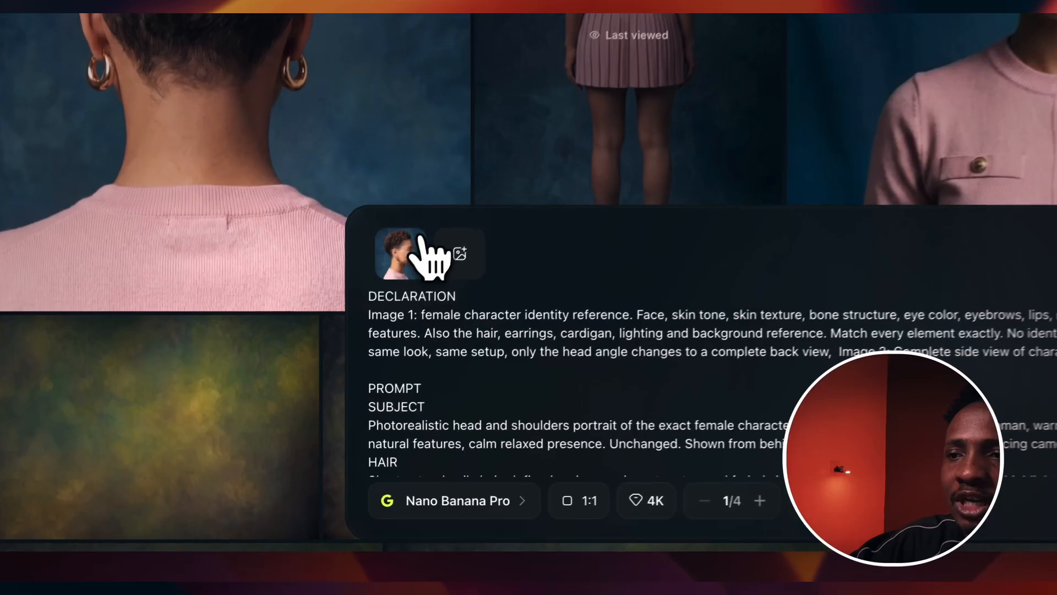
Step: In the Nano Banana Pro generator, remove the old reference image and replace the whole prompt with the revised prompt
click(429, 215)
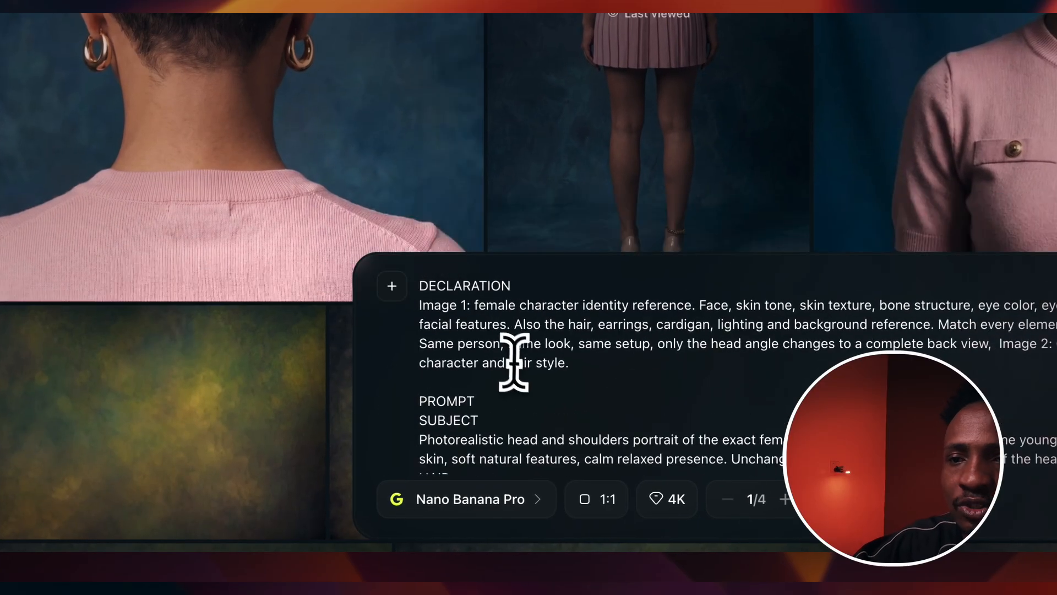
click(488, 348)
key(super+a)
key(super+v)
scroll(661, 361, up, 10)
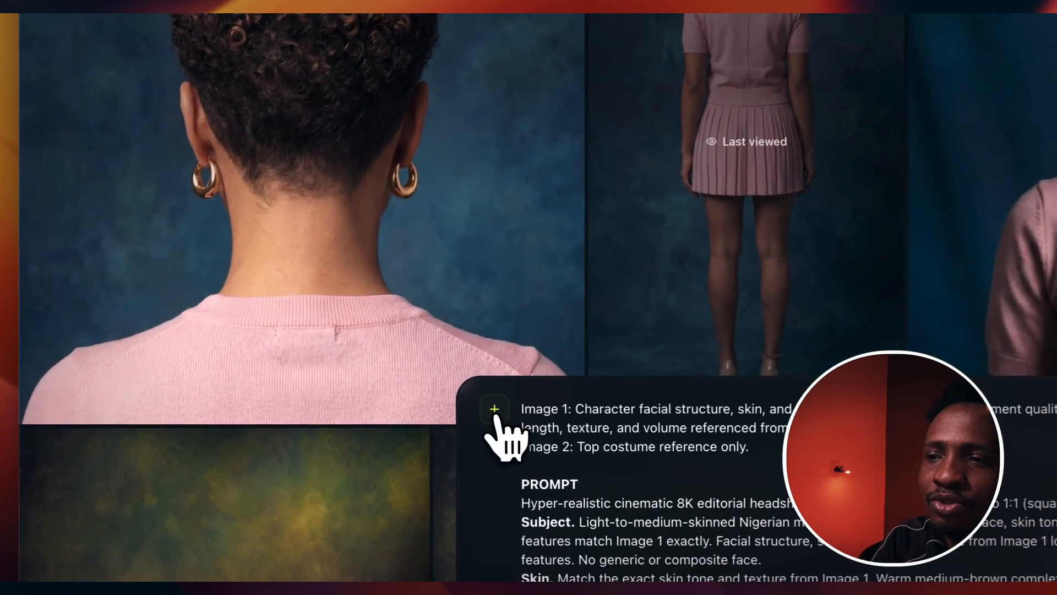
Step: Attach the man's photo and WHITE ROUND NECK.jpg as the two reference images for the prompt
click(280, 411)
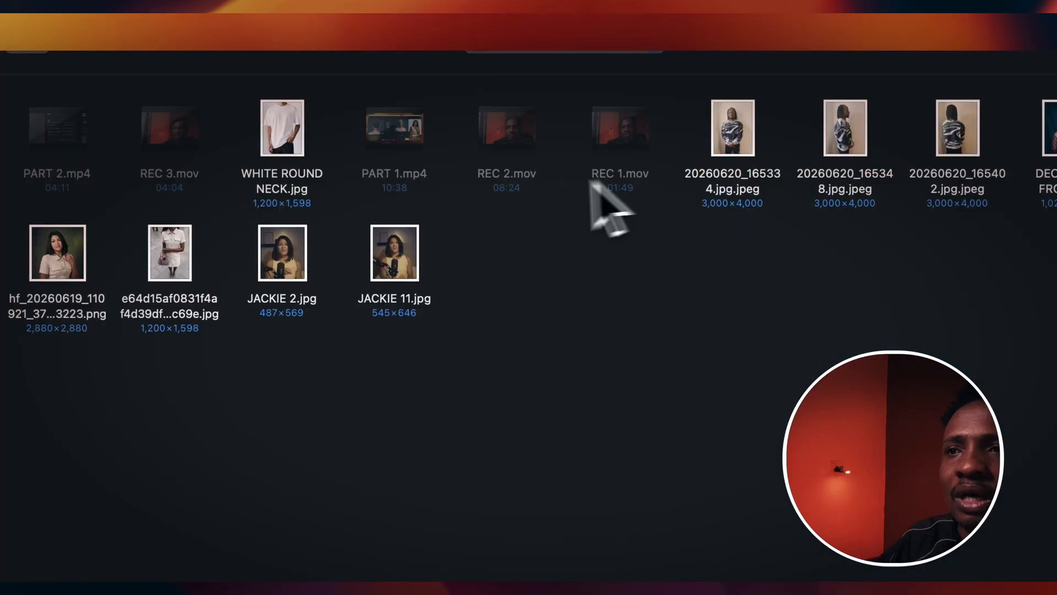
click(728, 129)
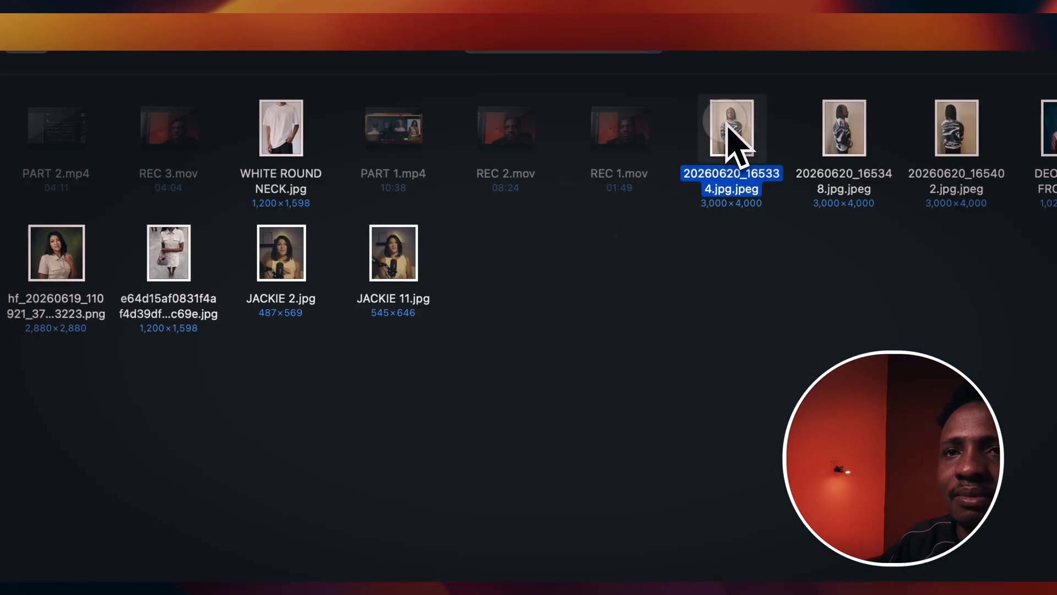
super+click(295, 162)
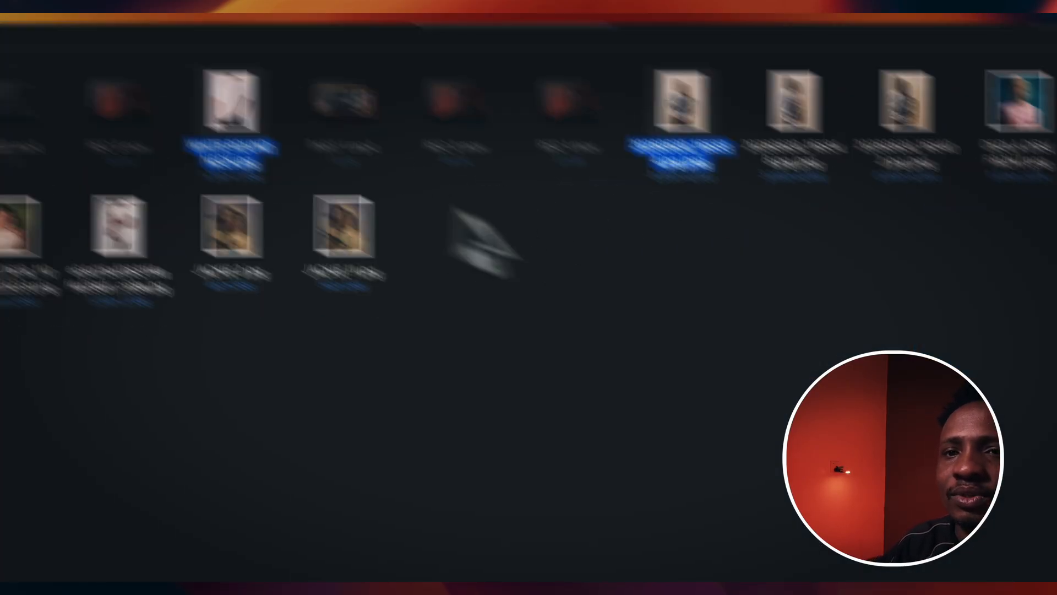
click(744, 529)
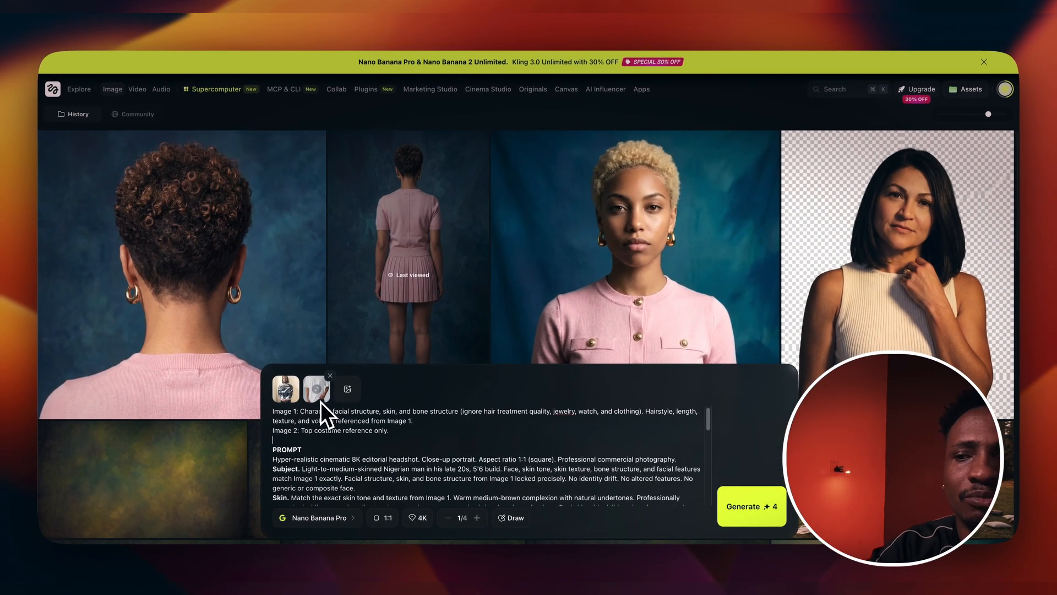
scroll(590, 462, down, 3)
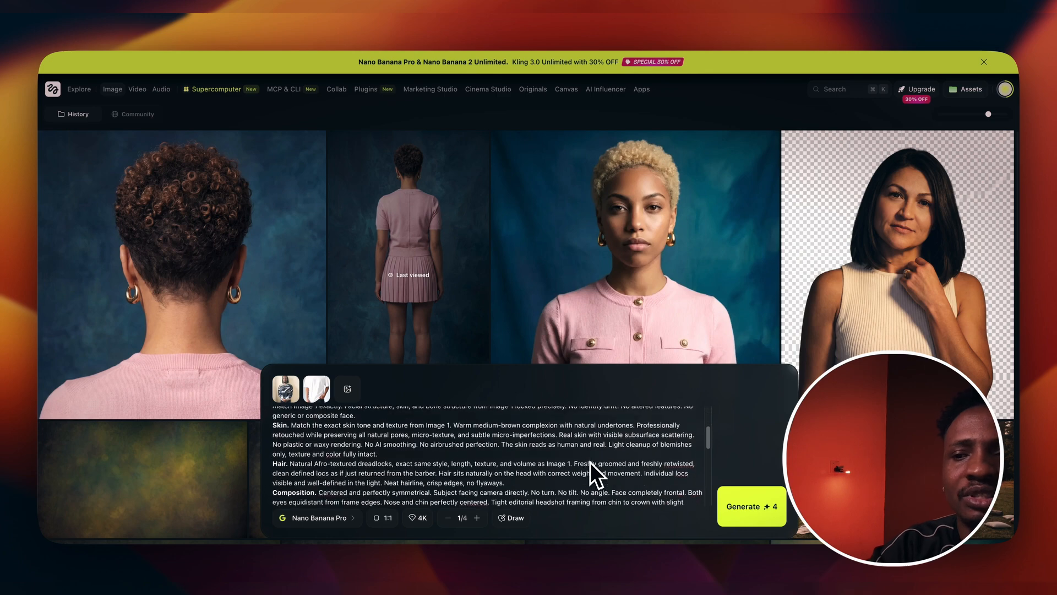
scroll(590, 462, up, 5)
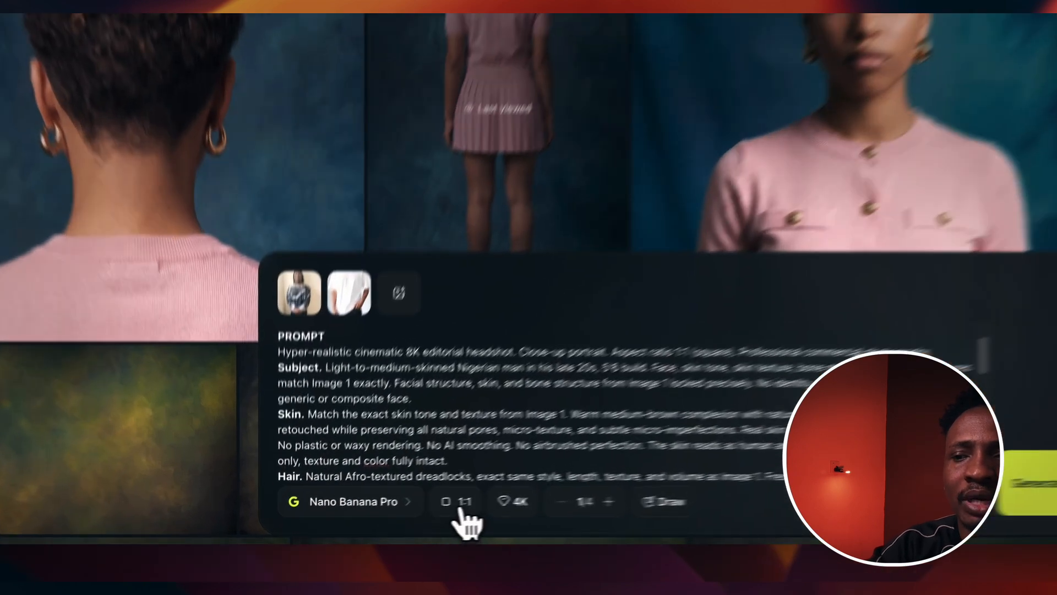
Step: Generate the headshot with a 1:1 aspect ratio and 4K quality settings
click(387, 518)
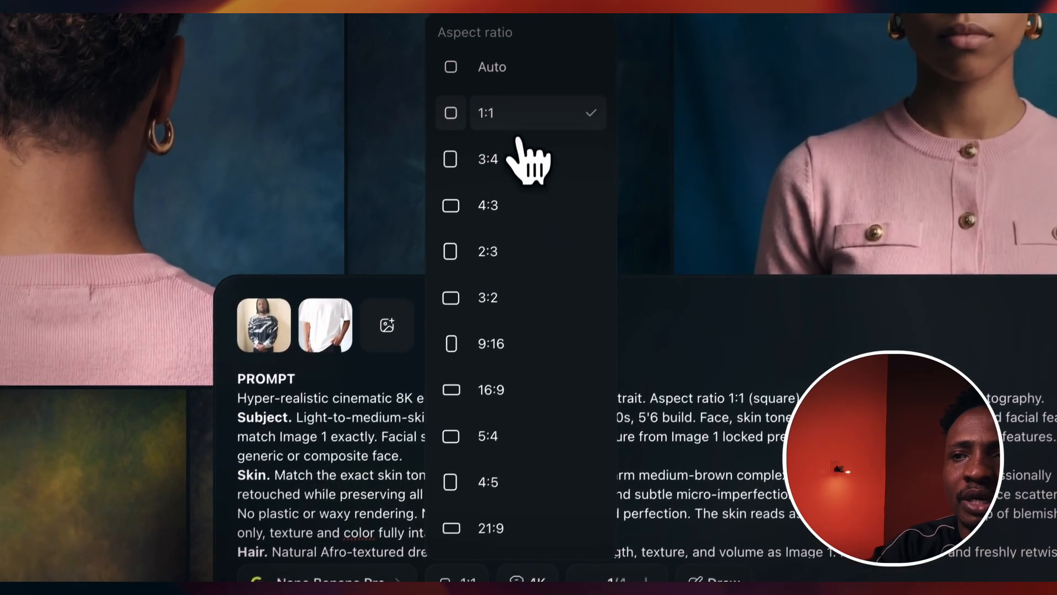
click(525, 32)
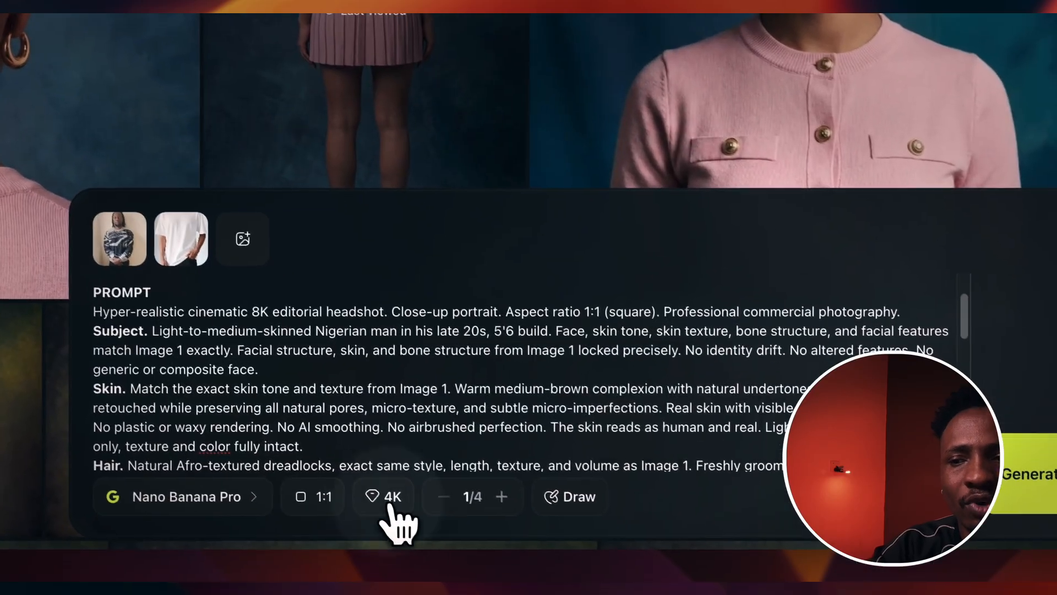
click(449, 543)
click(543, 540)
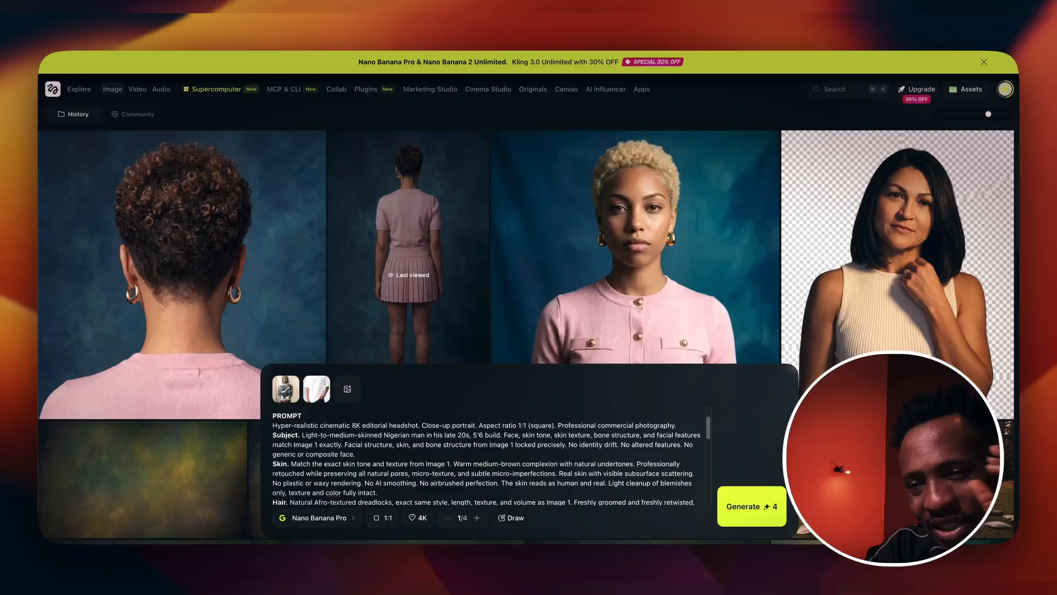
click(751, 518)
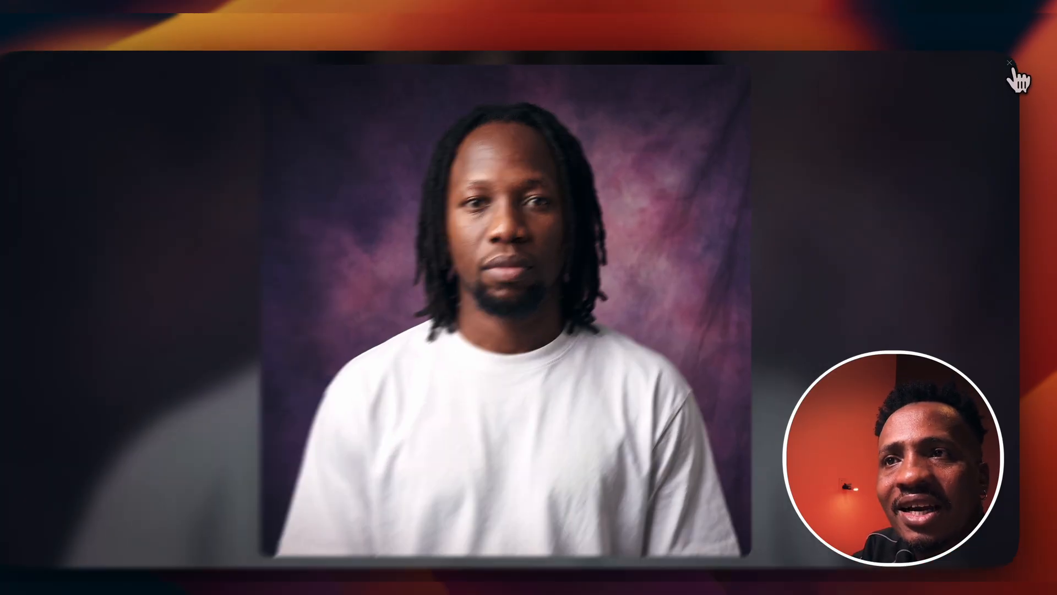
Step: Open the generated headshot's details and view the man's original reference photo to compare
click(1012, 67)
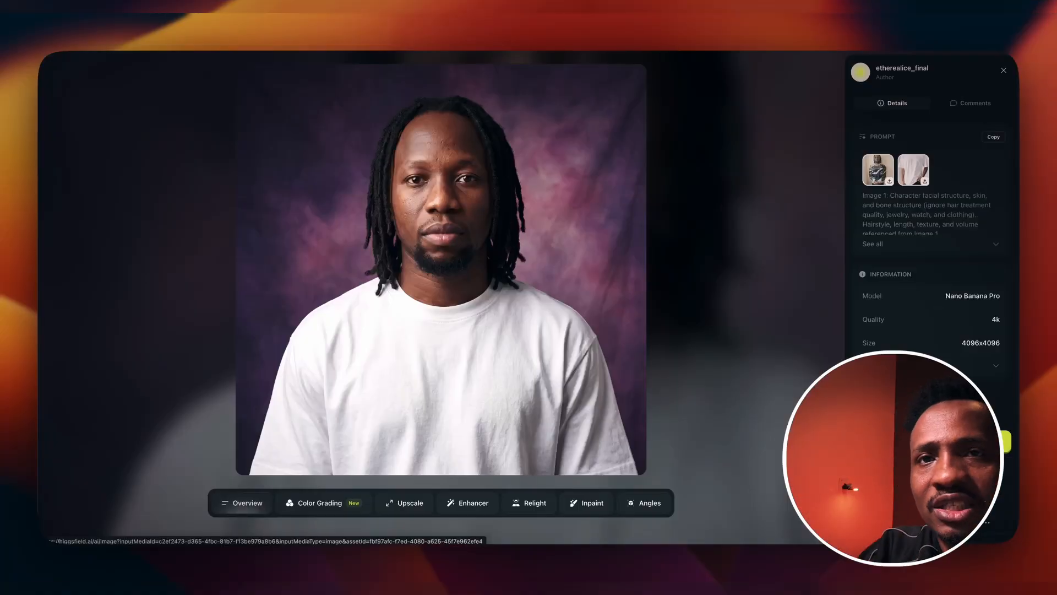
click(873, 171)
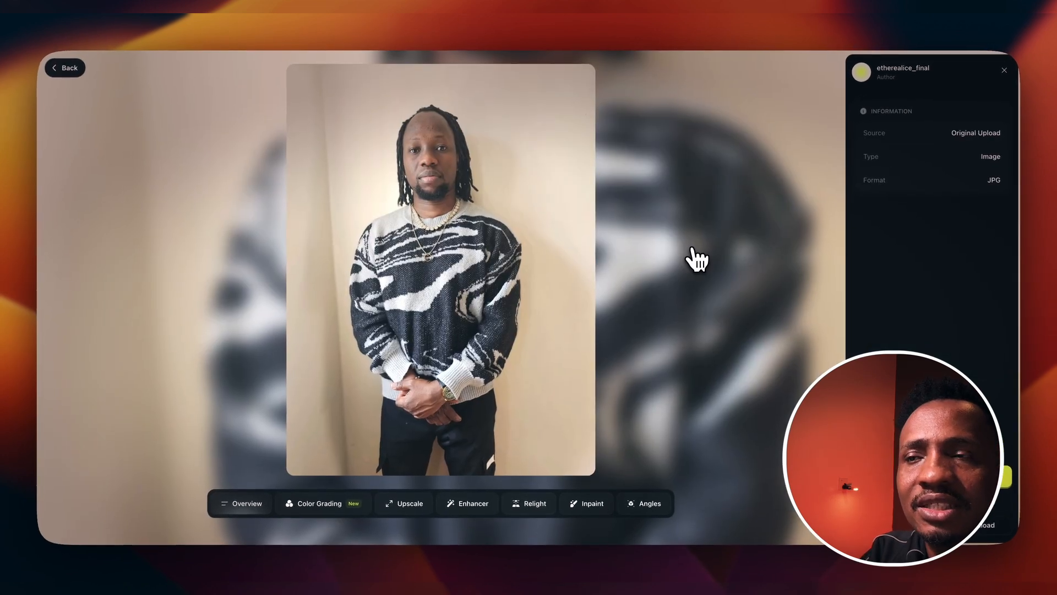